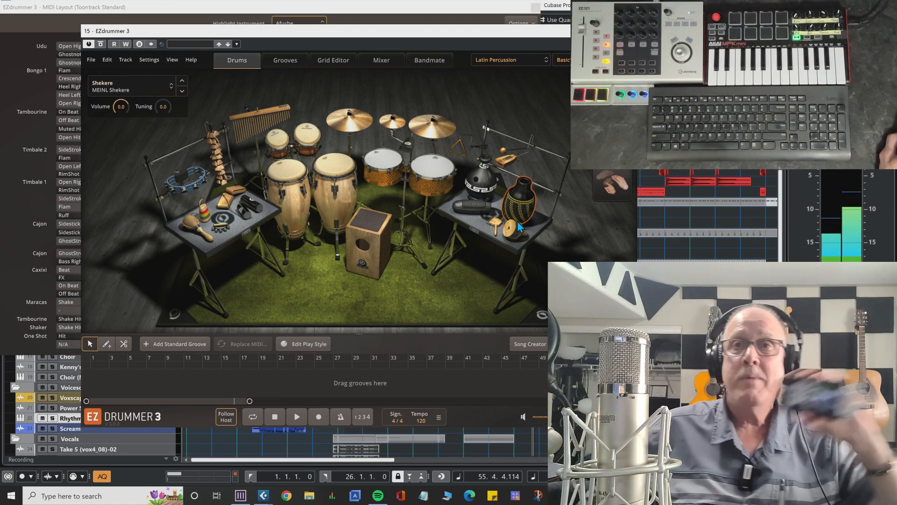
Audition the small hand percussion beside the shekere in the Latin Percussion kit.
left_click(518, 236)
right_click(519, 237)
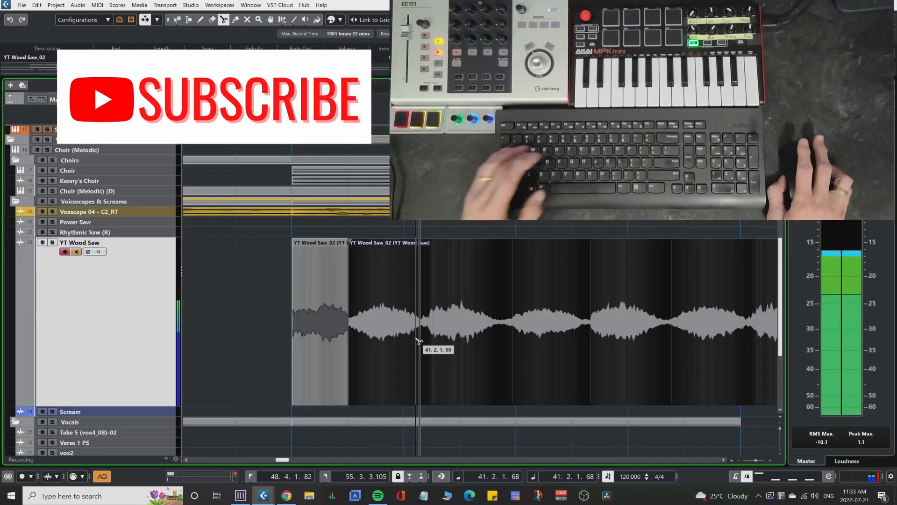
Locate by ear the quiet gap after the second saw stroke and split the YT Wood Saw event there, around 41.2.1.
scroll(412, 336, "up", 3)
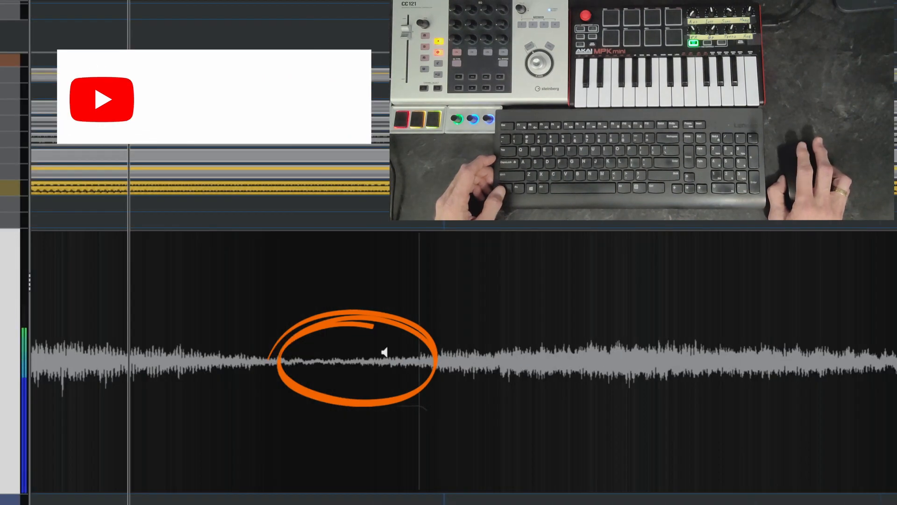
scroll(347, 368, "down", 3)
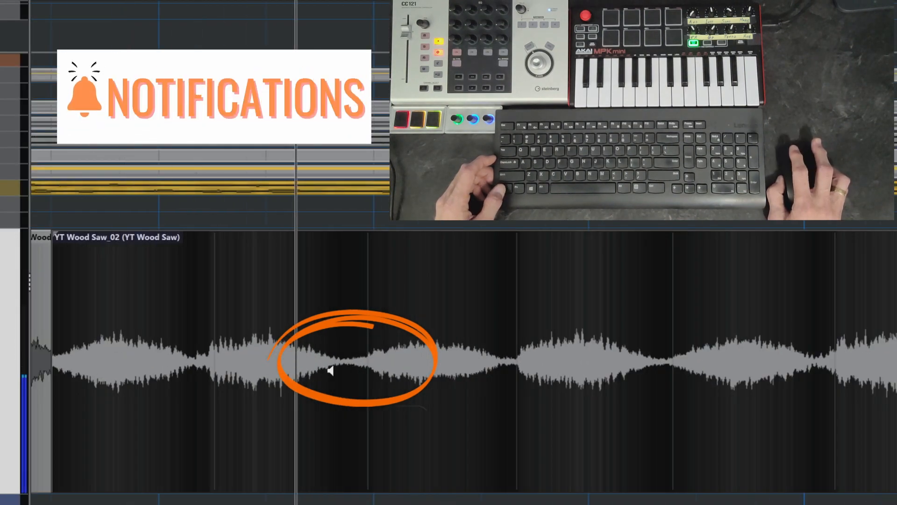
left_click(185, 366)
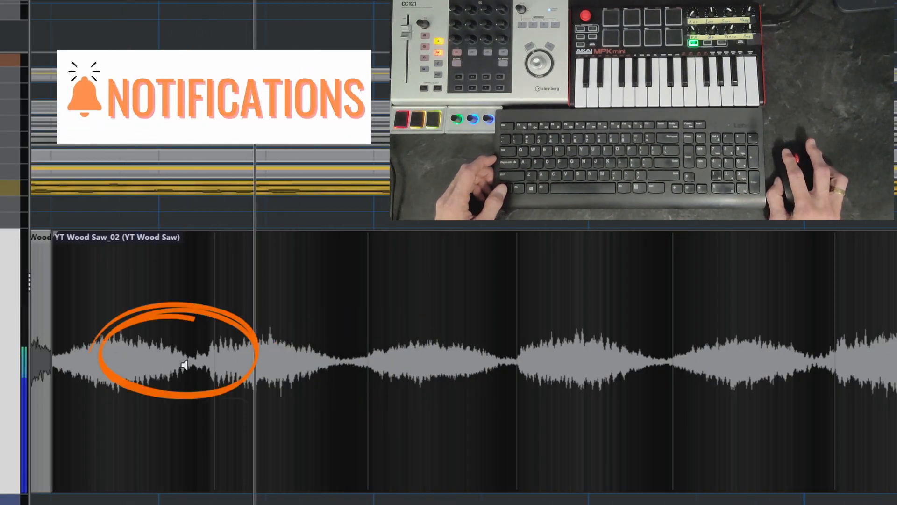
left_click(133, 360)
left_click(145, 360)
left_click(158, 364)
left_click(167, 368)
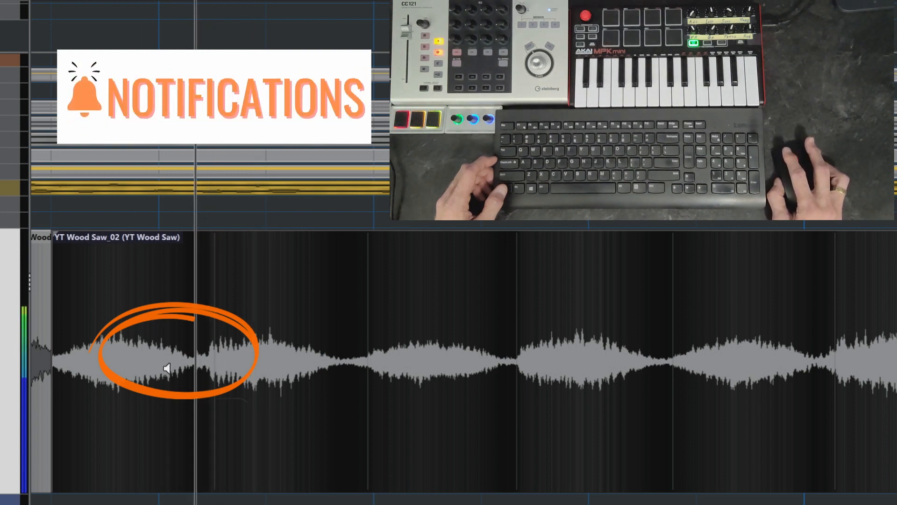
key("3")
left_click(193, 362)
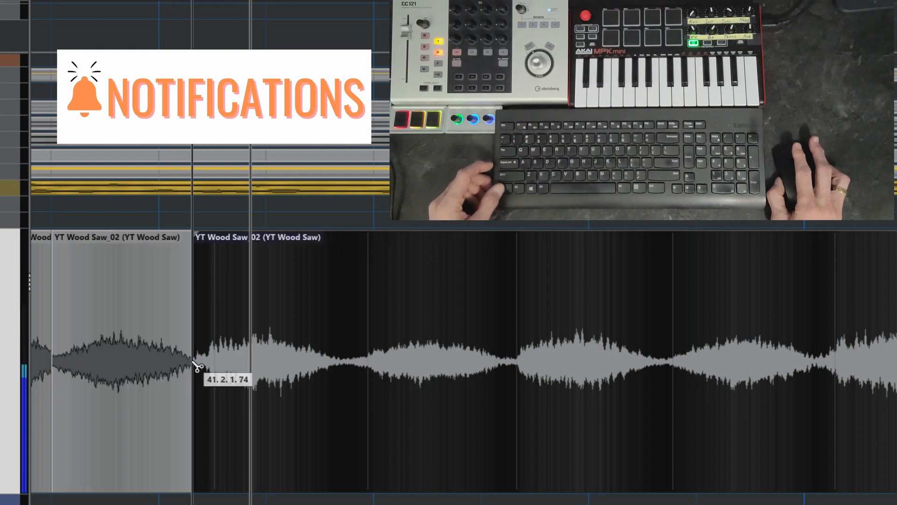
Audition the tail of the third saw stroke and the quiet gap after it to locate the next cut point.
scroll(192, 361, "down", 6)
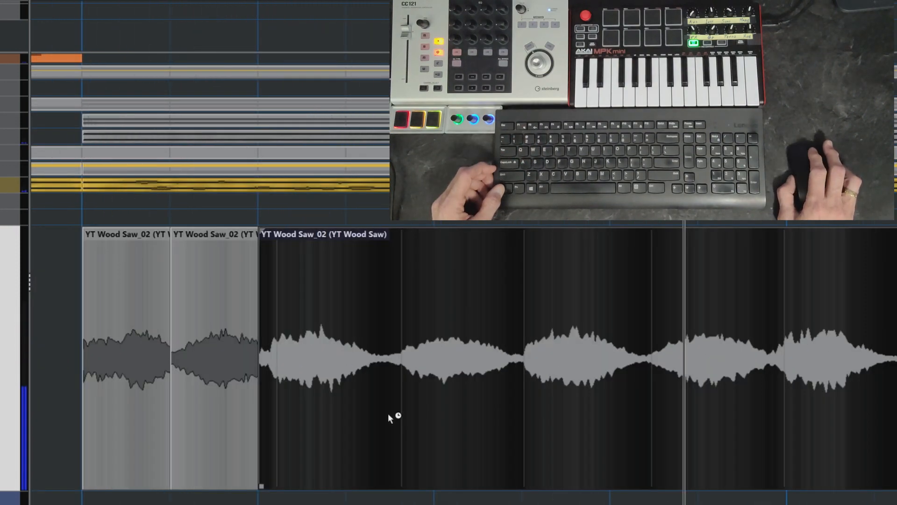
scroll(389, 415, "up", 3)
key("9")
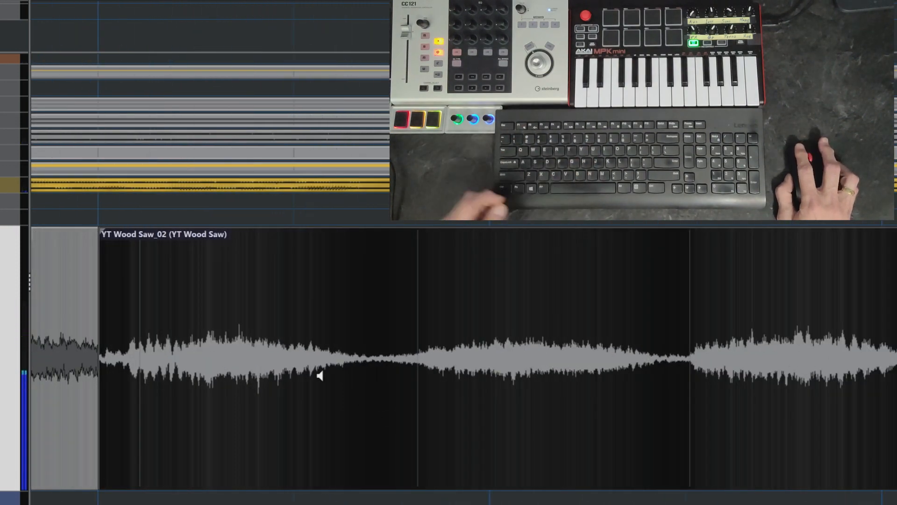
left_click(312, 355)
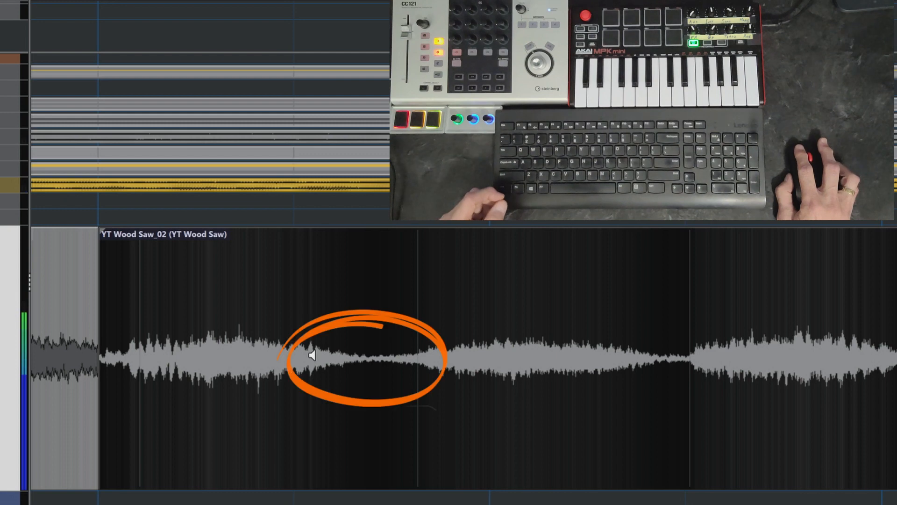
left_click(373, 360)
scroll(377, 363, "down", 3)
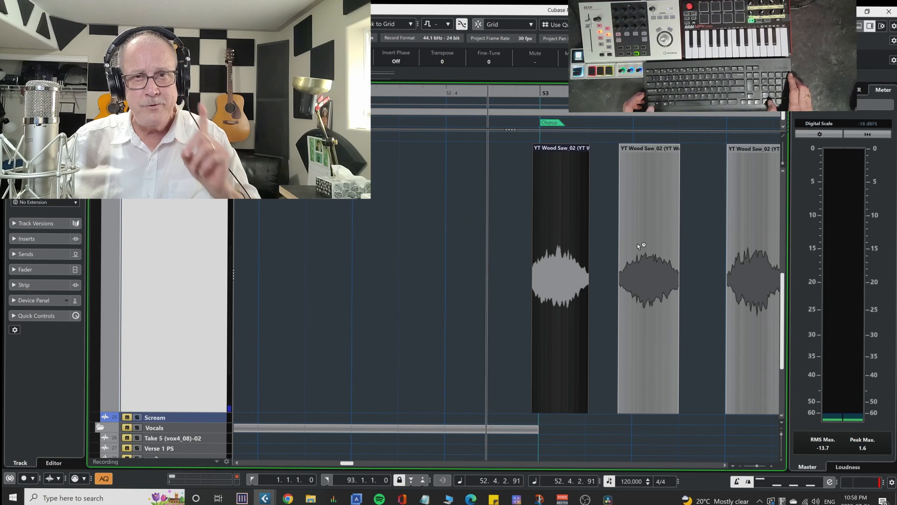
Shift the second saw slice slightly so its stroke lines up with beat 53.2, checking the timing by playback.
left_click(639, 246)
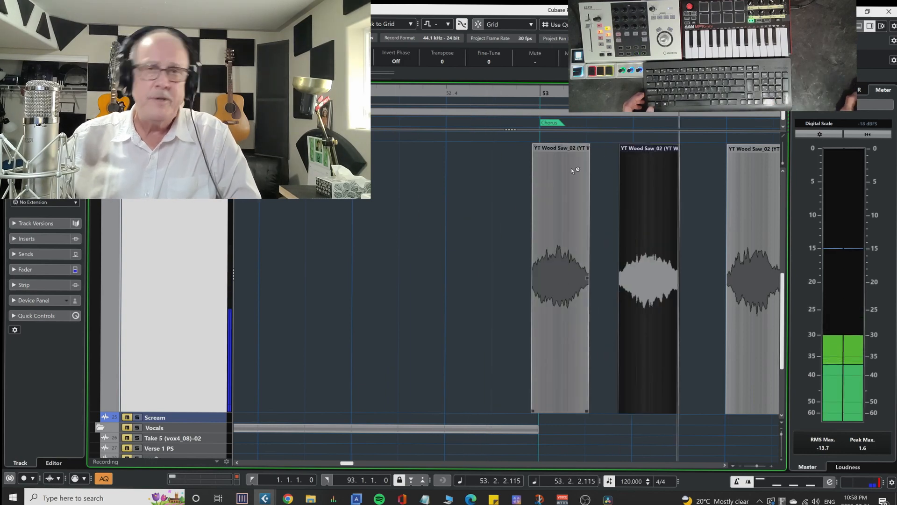
left_click_drag(651, 193, 656, 193)
key("KP_Subtract")
key("space")
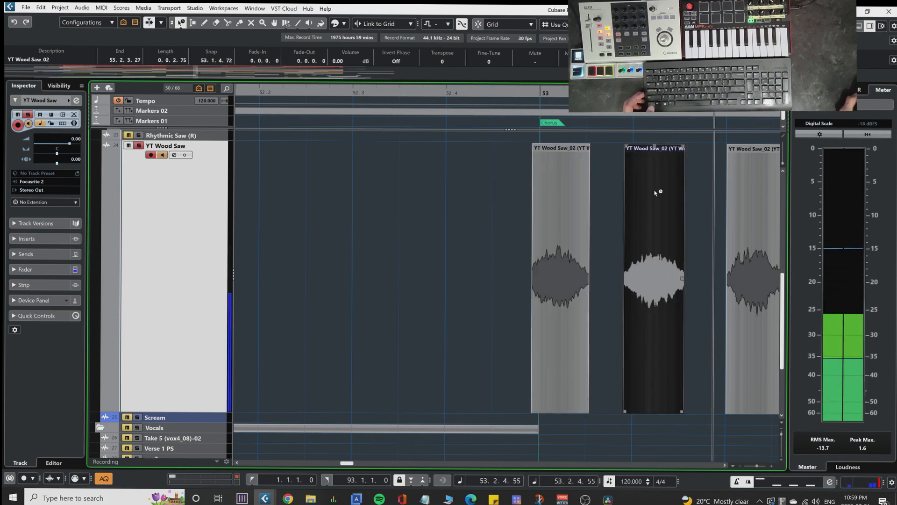
left_click_drag(647, 188, 650, 190)
key("KP_Subtract")
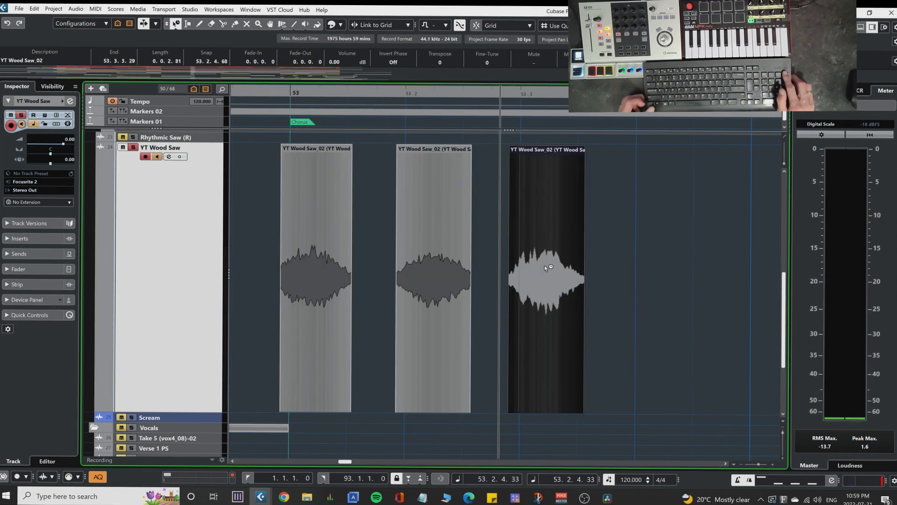
Play back the timed saw slices and the duplicated YT Wood Saw (D) track from just before the chorus at bar 53.
key("KP_Subtract")
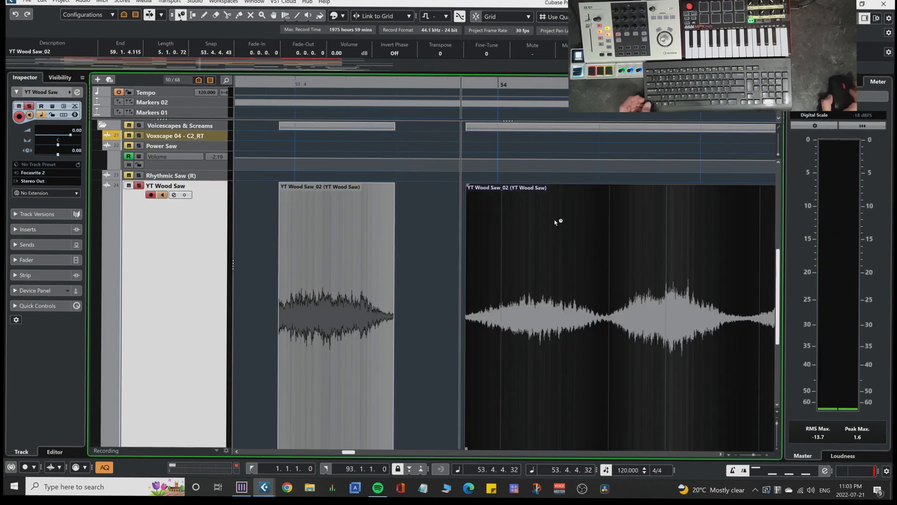
scroll(555, 222, "down", 4)
key("KP_Subtract")
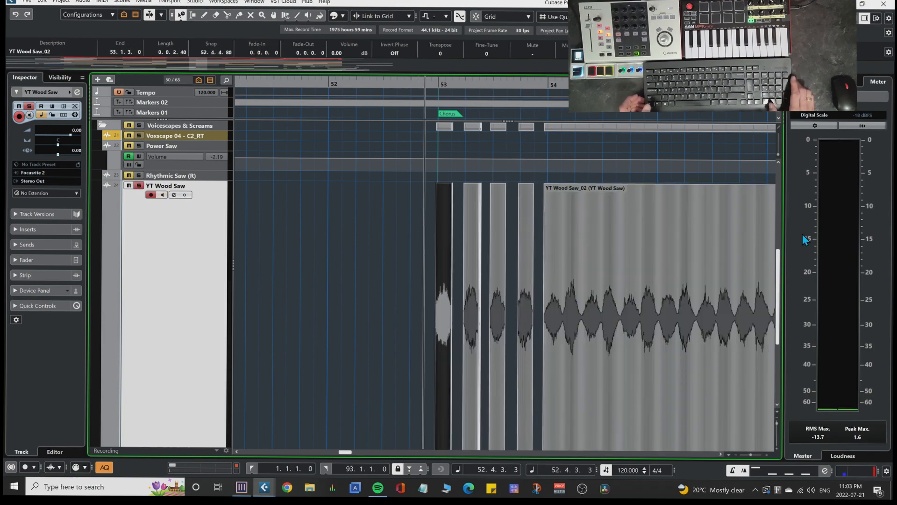
key("space")
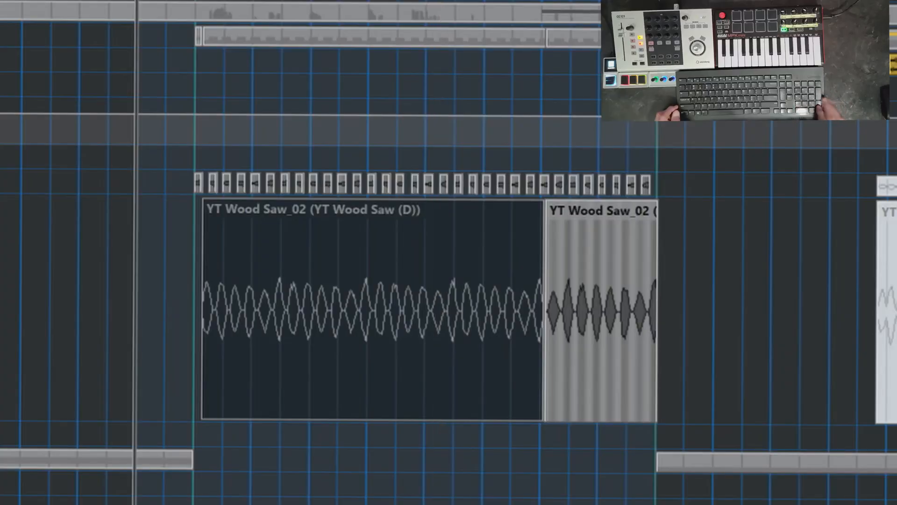
key("KP_Enter")
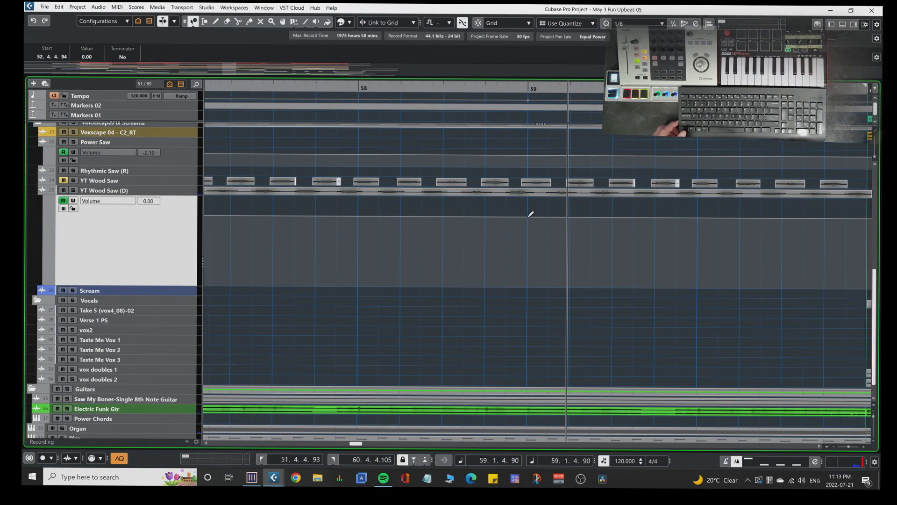
Lower the chorus-start volume automation point on YT Wood Saw (D) to -∞ and place it at 53.1.3.0, where the audio event begins.
scroll(533, 246, "down", 6)
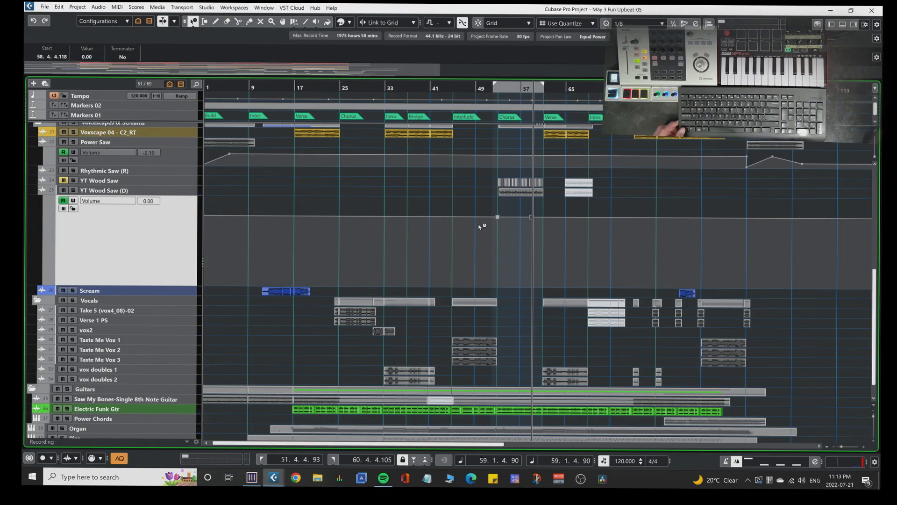
left_click_drag(498, 228, 491, 299)
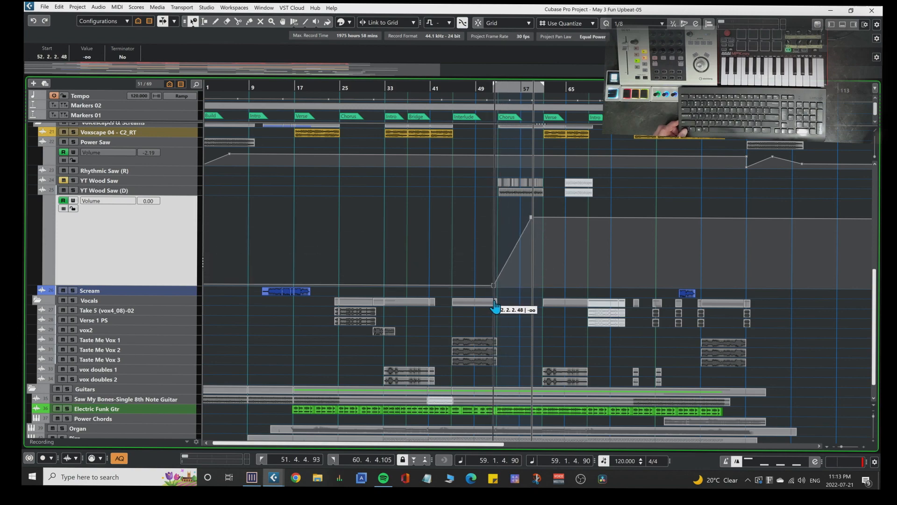
scroll(498, 292, "up", 10)
scroll(498, 290, "down", 11)
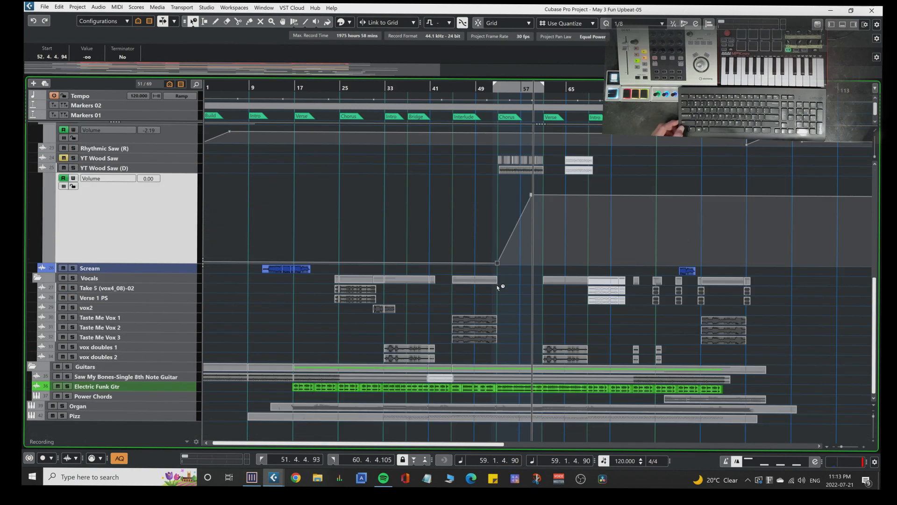
scroll(498, 287, "up", 3)
scroll(499, 287, "up", 4)
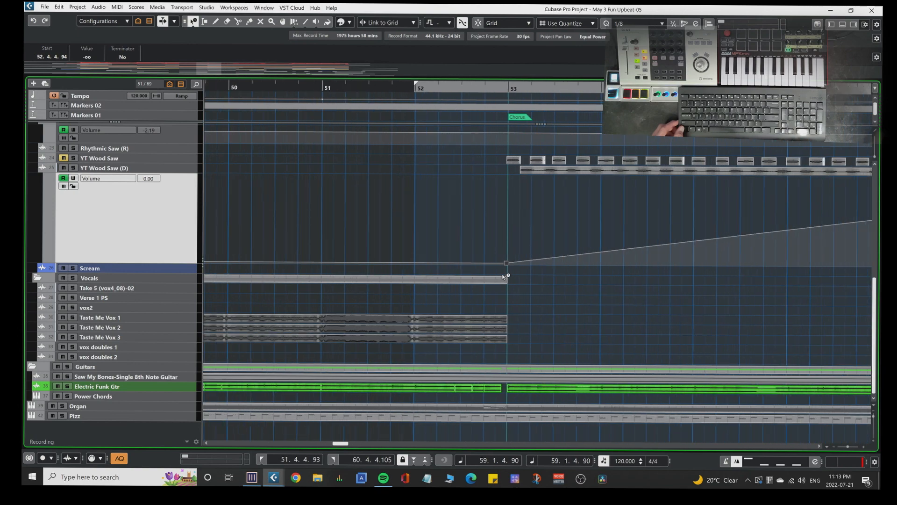
left_click_drag(516, 274, 520, 279)
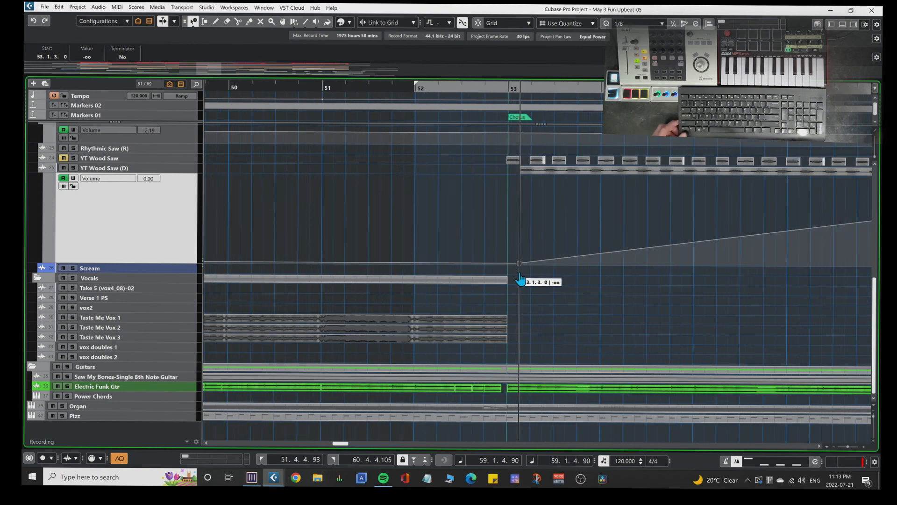
Bend the volume ramp between the two YT Wood Saw (D) automation points into a downward-bowed curve and play the chorus.
scroll(486, 287, "down", 8)
key("KP_Subtract")
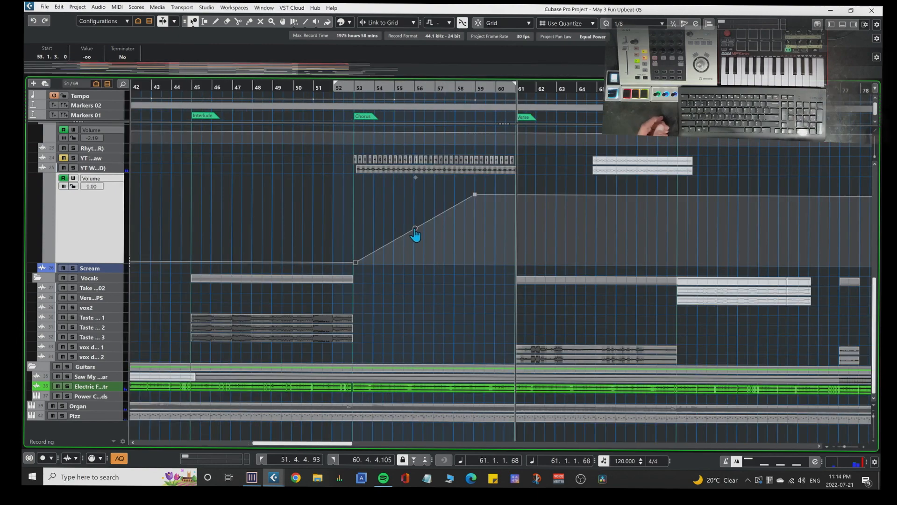
left_click_drag(415, 230, 427, 244)
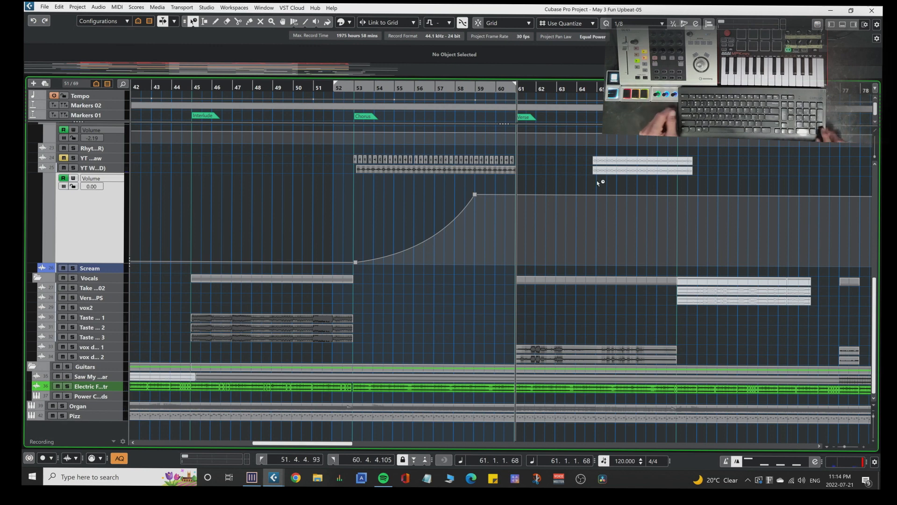
key("KP_Enter")
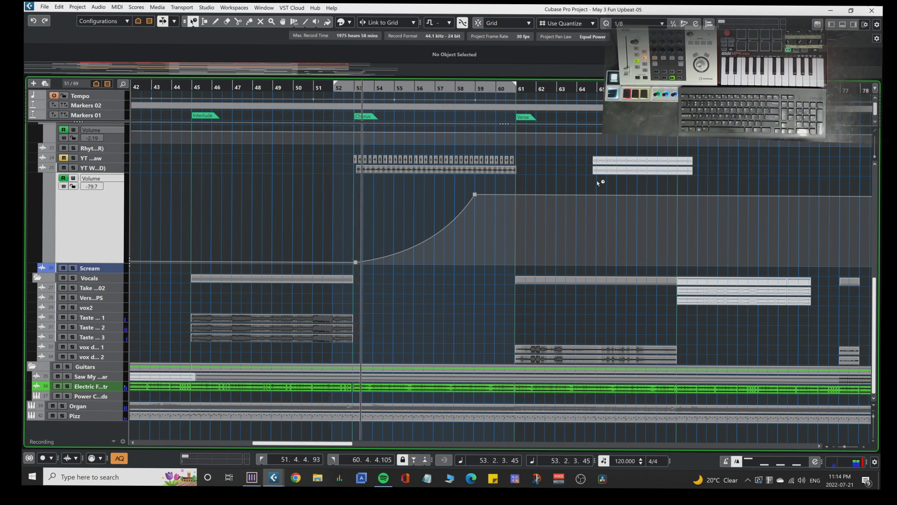